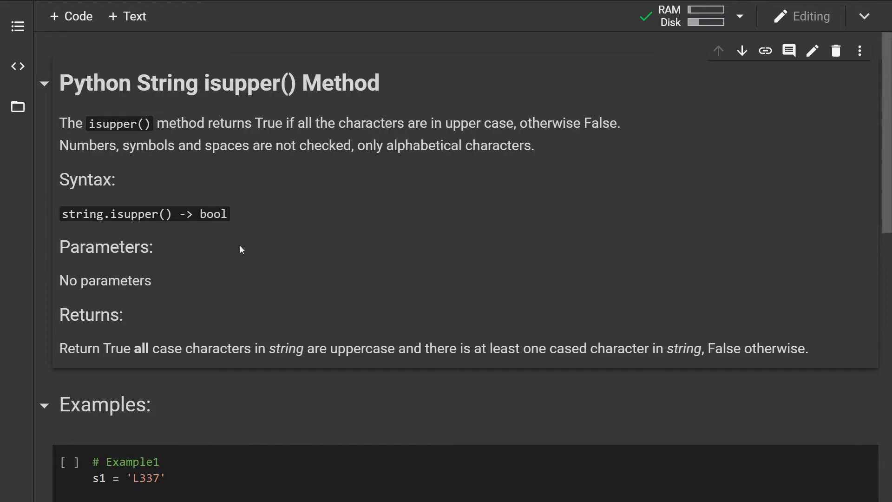
{"action": "scroll", "coordinate": [241, 249], "scroll_direction": "down", "scroll_amount": 2}
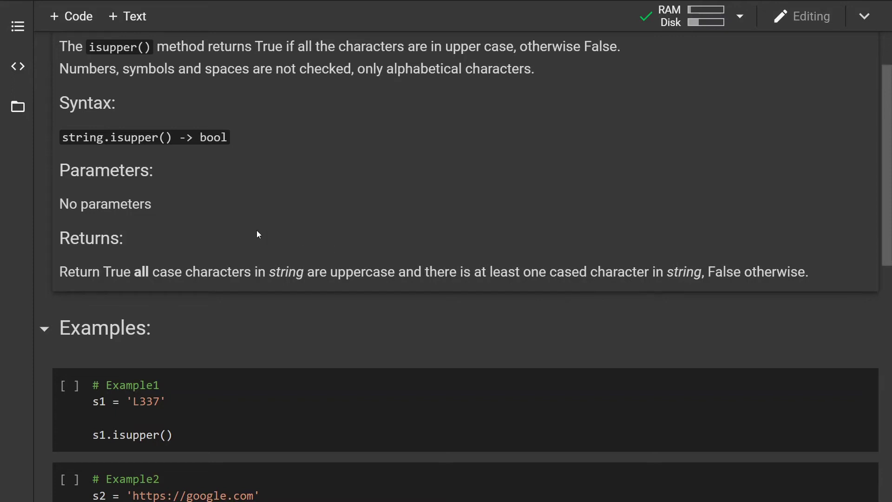
{"action": "scroll", "coordinate": [257, 235], "scroll_direction": "down", "scroll_amount": 1}
{"action": "scroll", "coordinate": [257, 234], "scroll_direction": "down", "scroll_amount": 1}
{"action": "scroll", "coordinate": [257, 234], "scroll_direction": "down", "scroll_amount": 1}
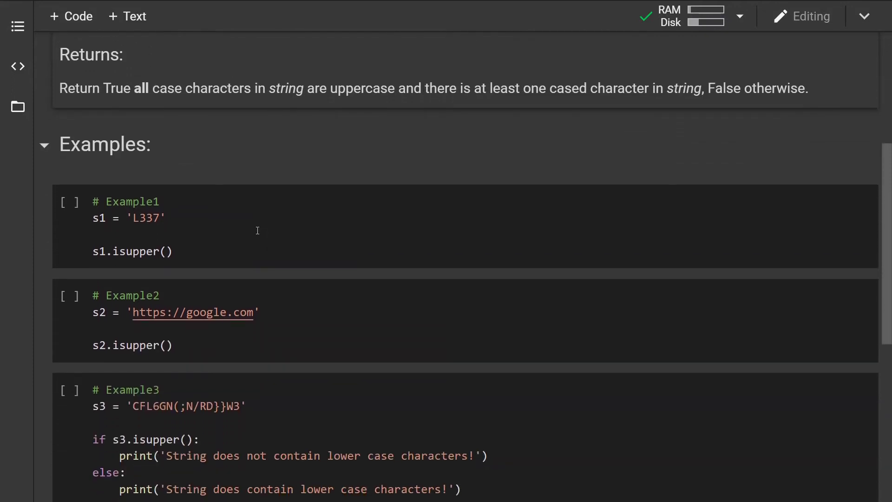
{"action": "scroll", "coordinate": [256, 231], "scroll_direction": "down", "scroll_amount": 1}
Step: Run Example1 and Example2, returning True for 'L337' and False for the URL string
{"action": "left_click", "coordinate": [199, 194]}
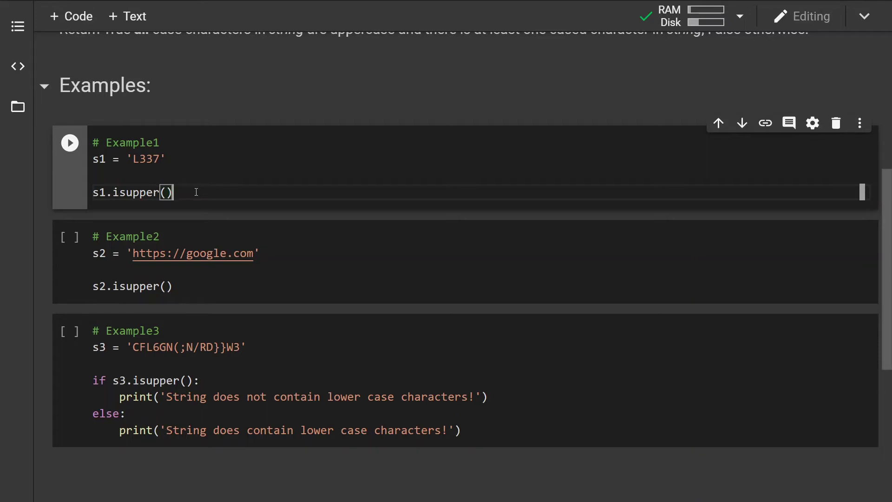
{"action": "key", "text": "shift+Return"}
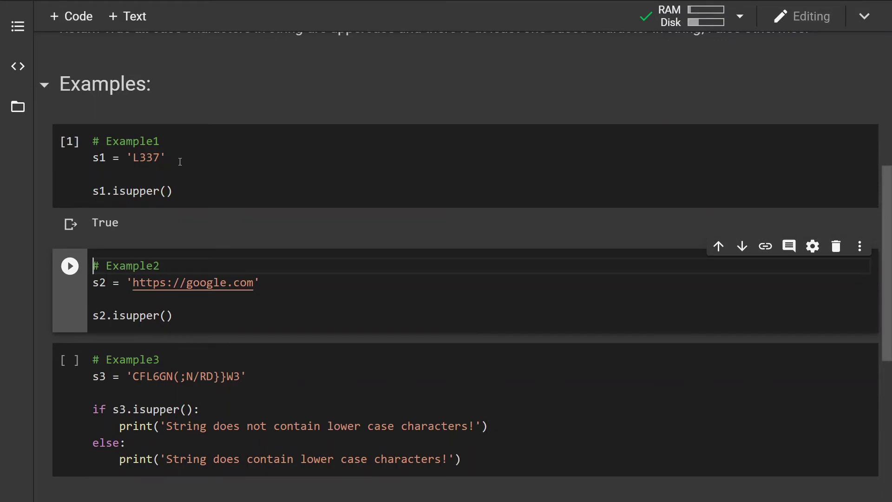
{"action": "scroll", "coordinate": [182, 232], "scroll_direction": "down", "scroll_amount": 2}
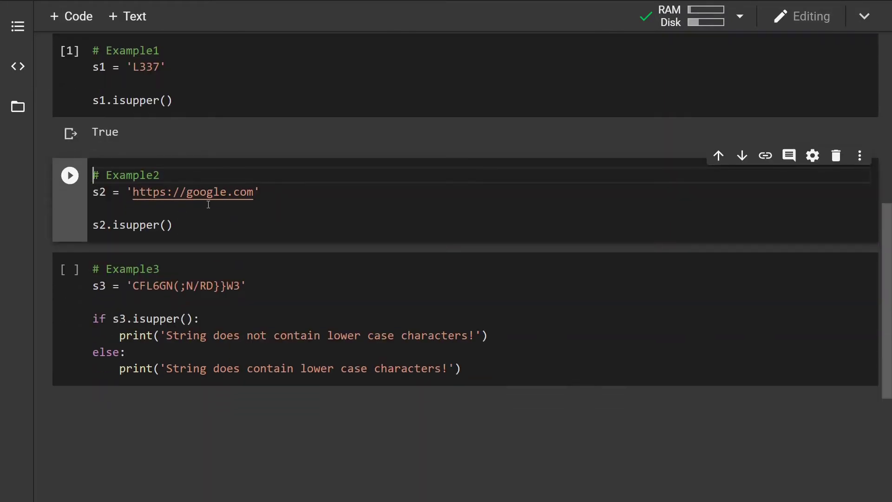
{"action": "key", "text": "shift+Return"}
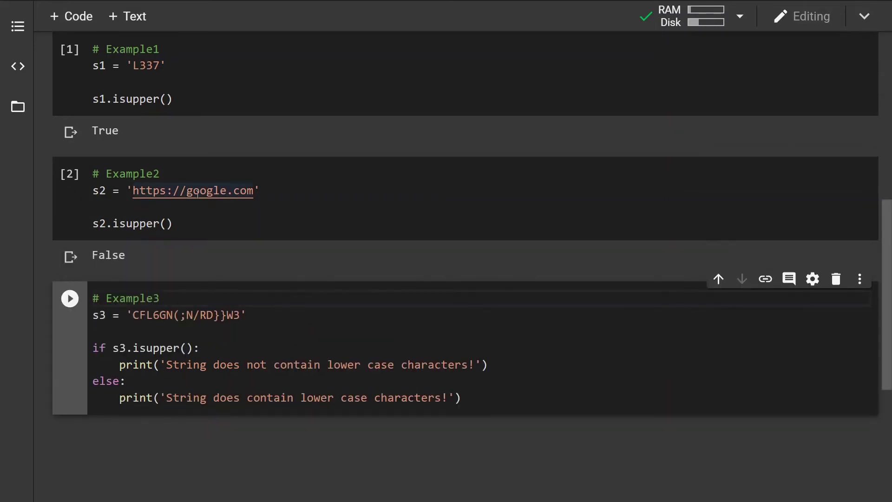
{"action": "scroll", "coordinate": [198, 193], "scroll_direction": "down", "scroll_amount": 2}
{"action": "scroll", "coordinate": [197, 193], "scroll_direction": "down", "scroll_amount": 1}
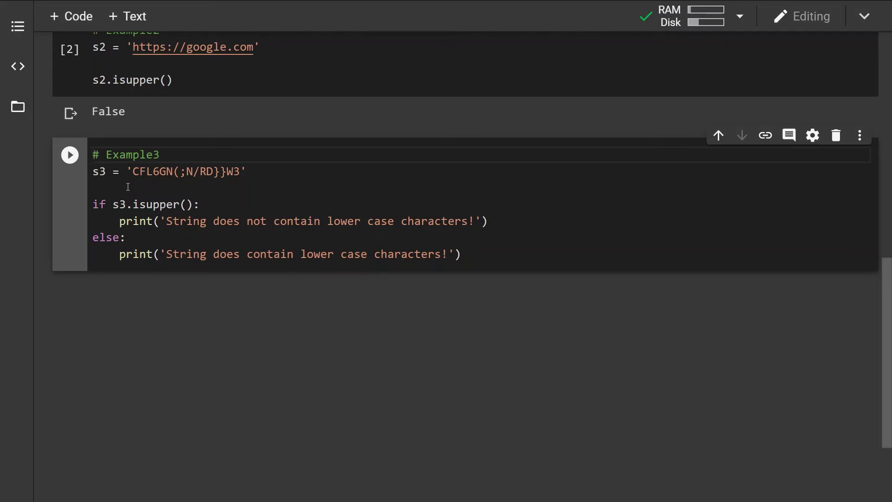
{"action": "left_click", "coordinate": [227, 201]}
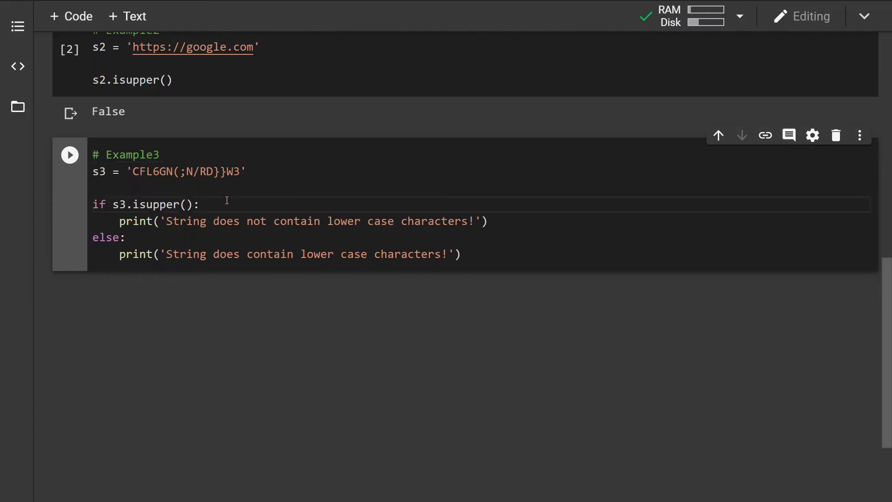
Step: Run the Example3 cell to print 'String does not contain lower case characters!'
{"action": "key", "text": "ctrl+Return"}
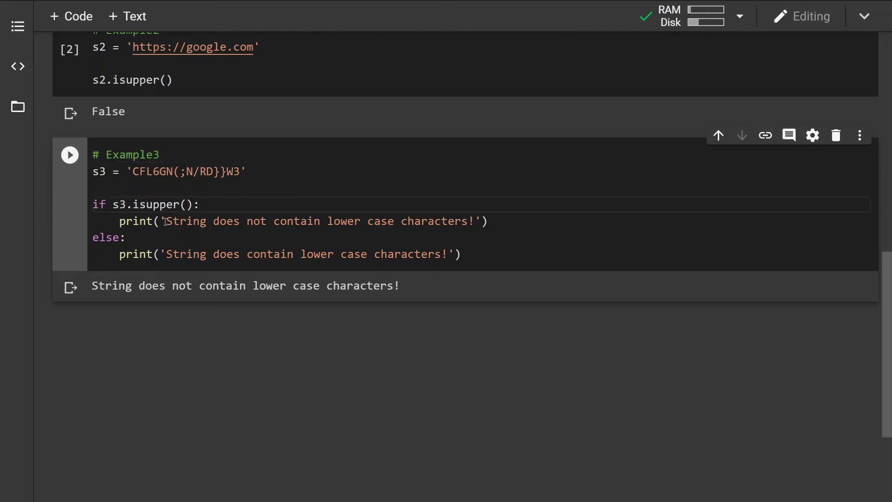